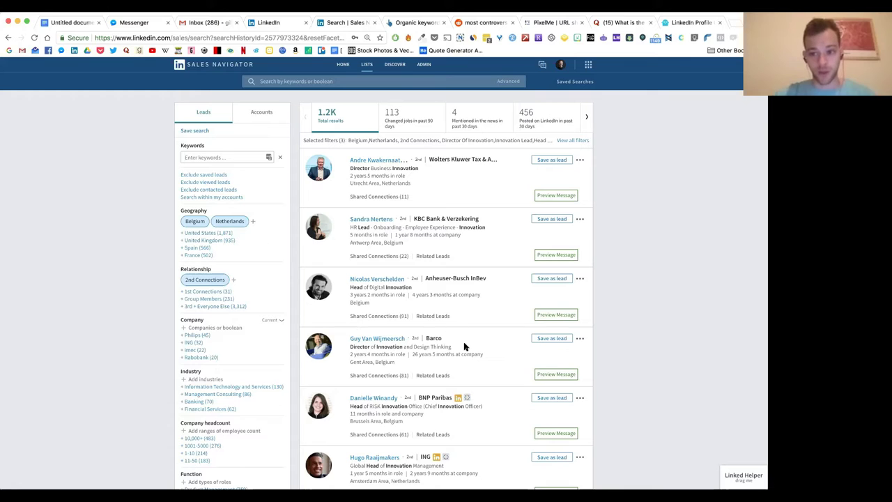
{"action": "scroll", "coordinate": [271, 359], "scroll_direction": "down", "scroll_amount": 2}
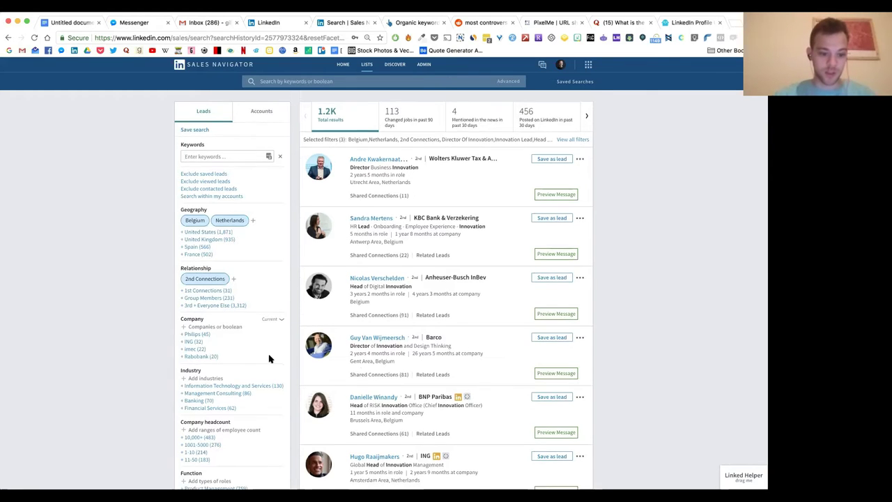
{"action": "scroll", "coordinate": [206, 418], "scroll_direction": "down", "scroll_amount": 3}
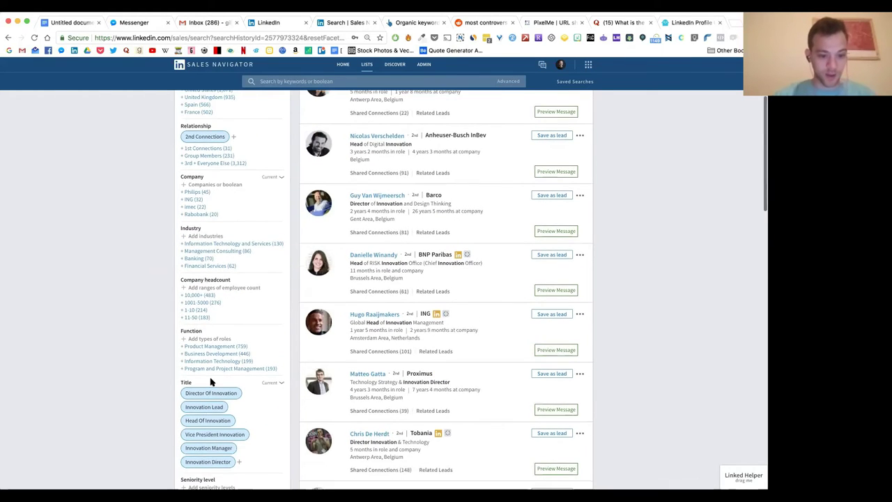
{"action": "scroll", "coordinate": [214, 339], "scroll_direction": "up", "scroll_amount": 5}
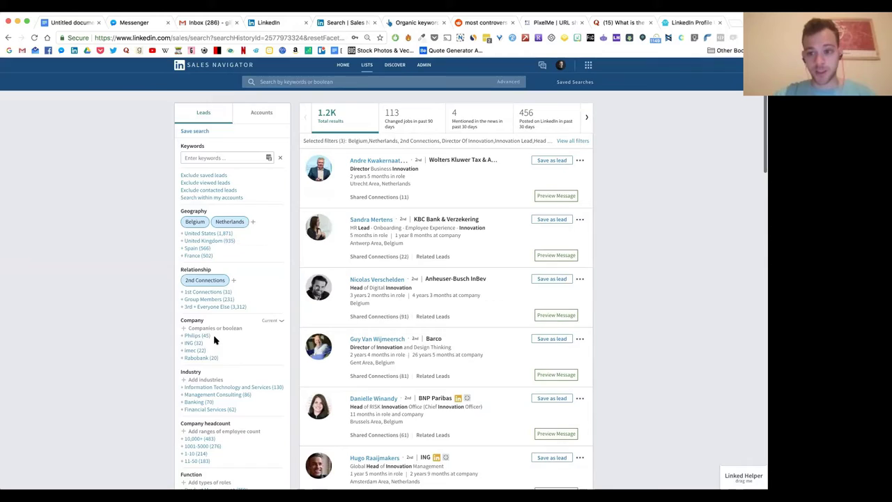
{"action": "scroll", "coordinate": [216, 340], "scroll_direction": "down", "scroll_amount": 2}
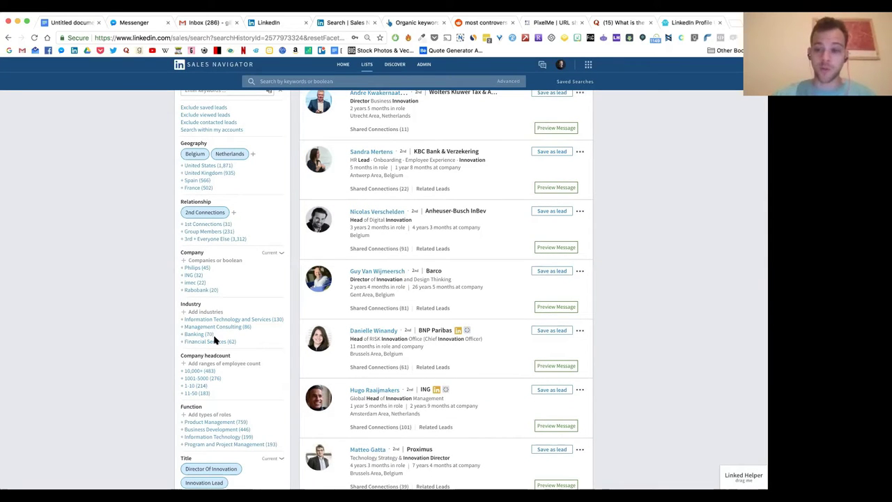
{"action": "scroll", "coordinate": [214, 339], "scroll_direction": "down", "scroll_amount": 1}
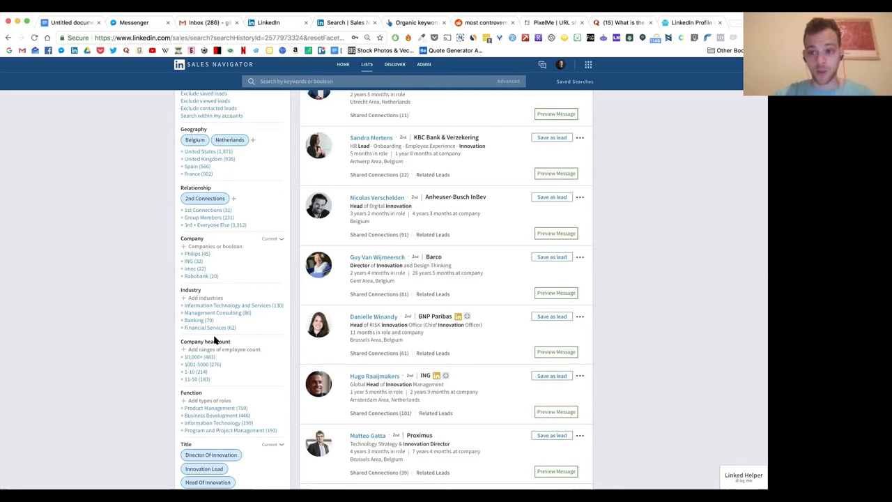
{"action": "scroll", "coordinate": [215, 339], "scroll_direction": "down", "scroll_amount": 4}
{"action": "scroll", "coordinate": [229, 270], "scroll_direction": "up", "scroll_amount": 6}
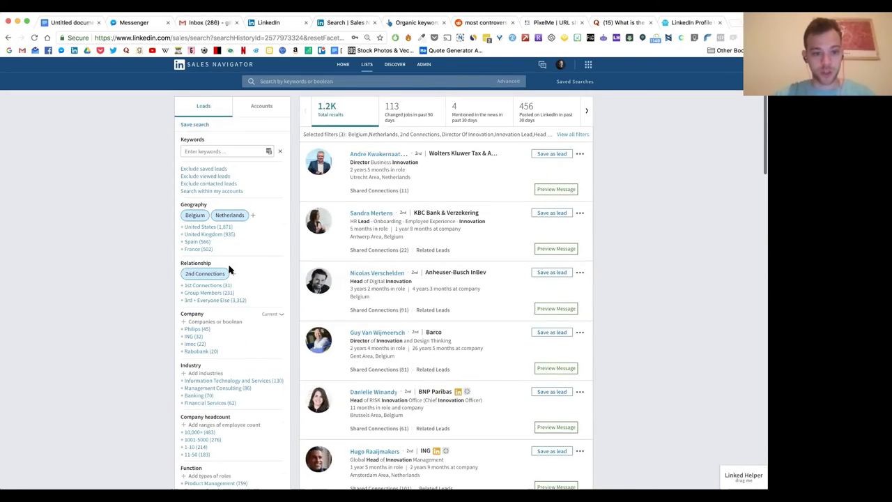
{"action": "scroll", "coordinate": [216, 342], "scroll_direction": "down", "scroll_amount": 5}
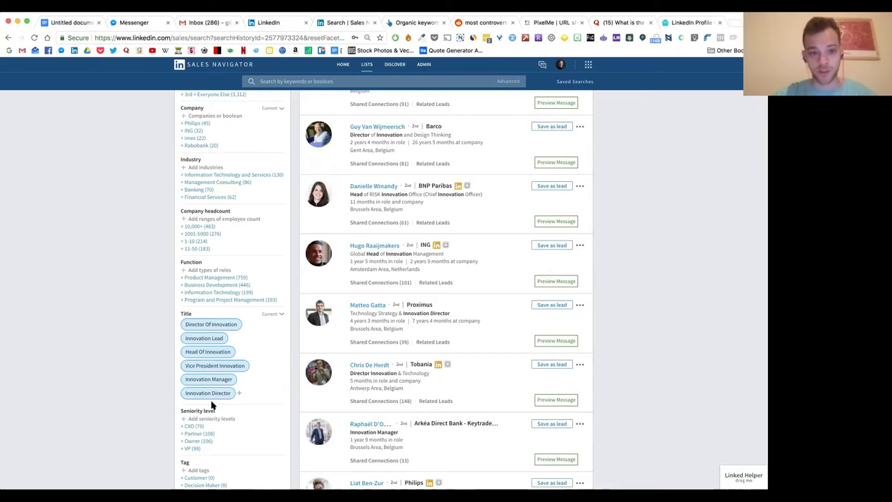
{"action": "scroll", "coordinate": [216, 400], "scroll_direction": "up", "scroll_amount": 1}
{"action": "scroll", "coordinate": [215, 398], "scroll_direction": "down", "scroll_amount": 2}
{"action": "scroll", "coordinate": [216, 396], "scroll_direction": "up", "scroll_amount": 1}
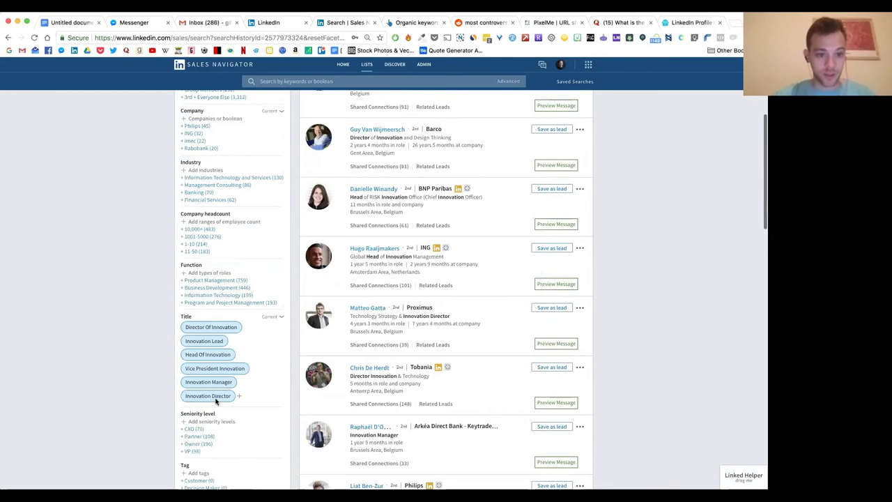
{"action": "scroll", "coordinate": [214, 383], "scroll_direction": "down", "scroll_amount": 1}
{"action": "scroll", "coordinate": [212, 372], "scroll_direction": "up", "scroll_amount": 2}
{"action": "scroll", "coordinate": [215, 361], "scroll_direction": "down", "scroll_amount": 1}
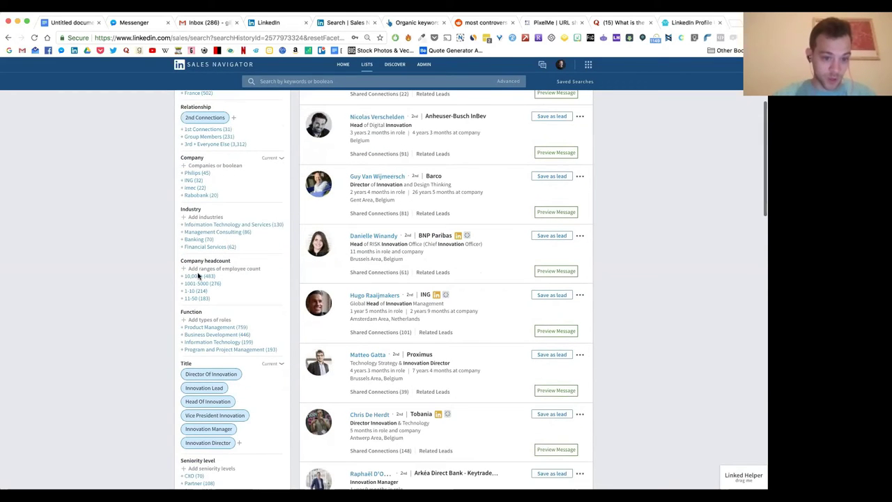
- Apply the 10,000+ company headcount filter, then return to the top of the 1.2K innovation leads
{"action": "left_click", "coordinate": [199, 276]}
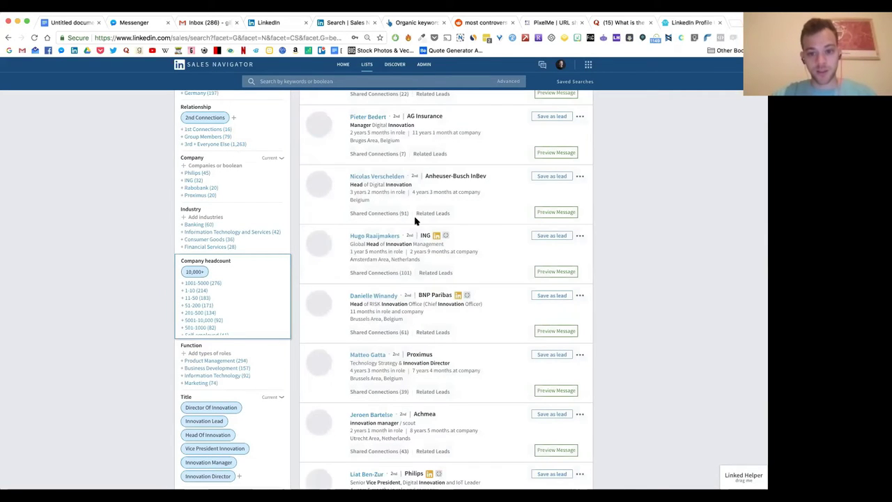
{"action": "scroll", "coordinate": [414, 217], "scroll_direction": "up", "scroll_amount": 5}
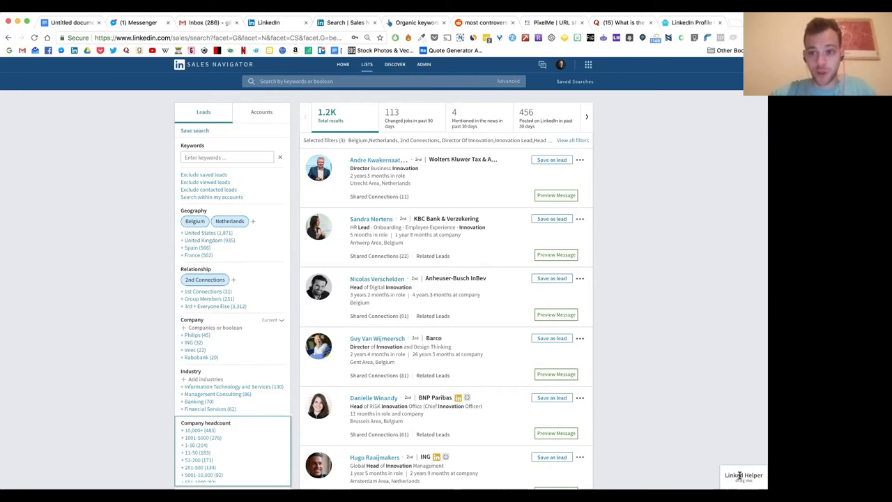
- Expand the Linked Helper widget and launch its Collect, Select & Invite 2nd & 3rd contacts tool
{"action": "left_click", "coordinate": [740, 477]}
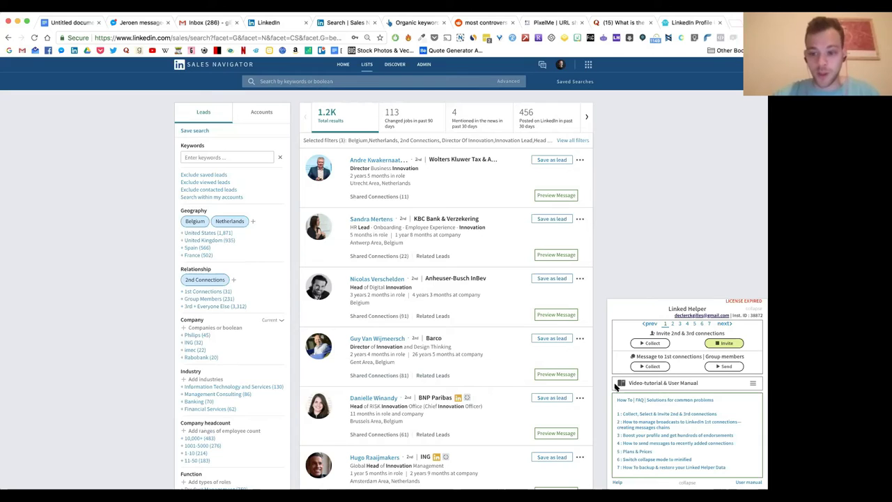
{"action": "left_click", "coordinate": [751, 385]}
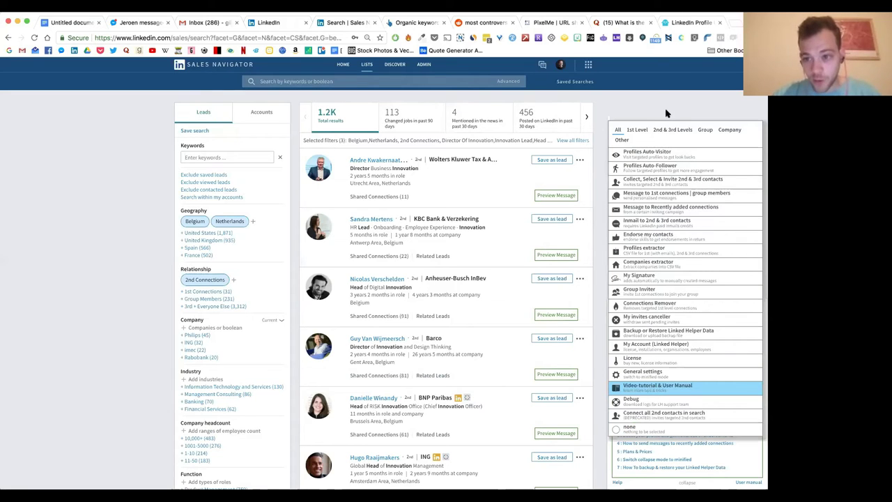
{"action": "left_click", "coordinate": [647, 180]}
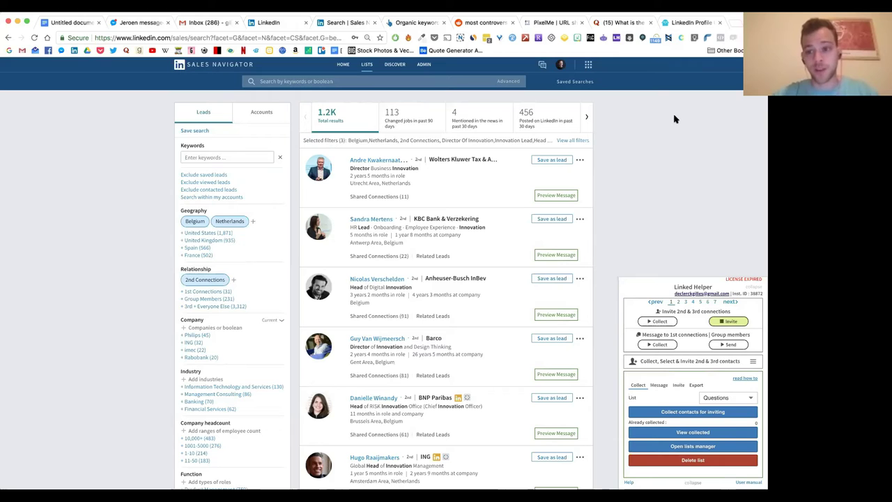
- Switch to the regular LinkedIn feed and go to your own profile page
{"action": "left_click", "coordinate": [265, 23]}
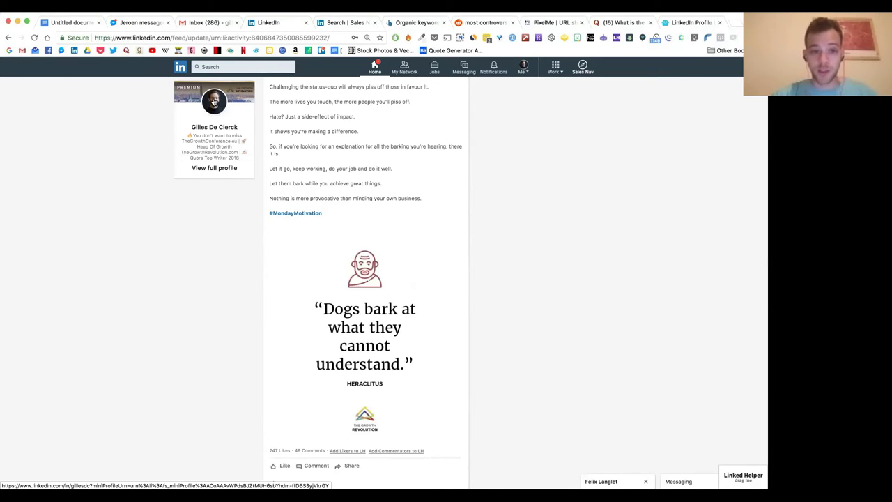
{"action": "left_click", "coordinate": [214, 101]}
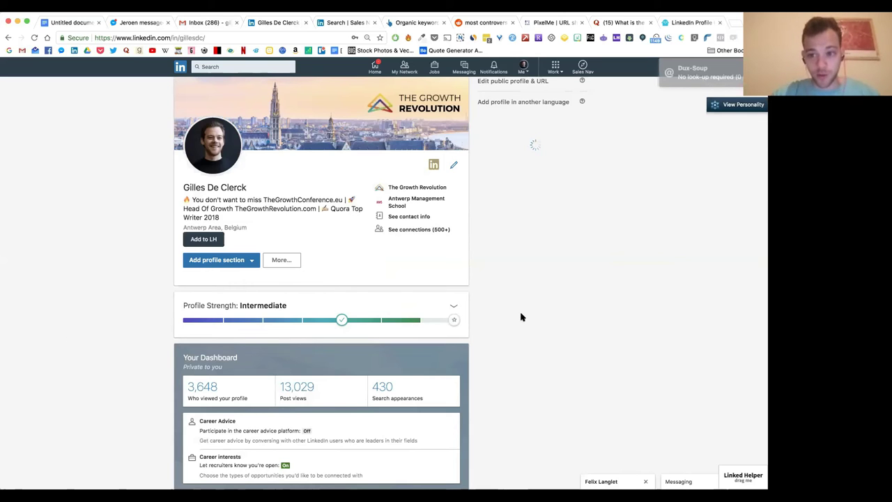
- Scroll up and down through your profile sections to review them
{"action": "scroll", "coordinate": [521, 317], "scroll_direction": "down", "scroll_amount": 15}
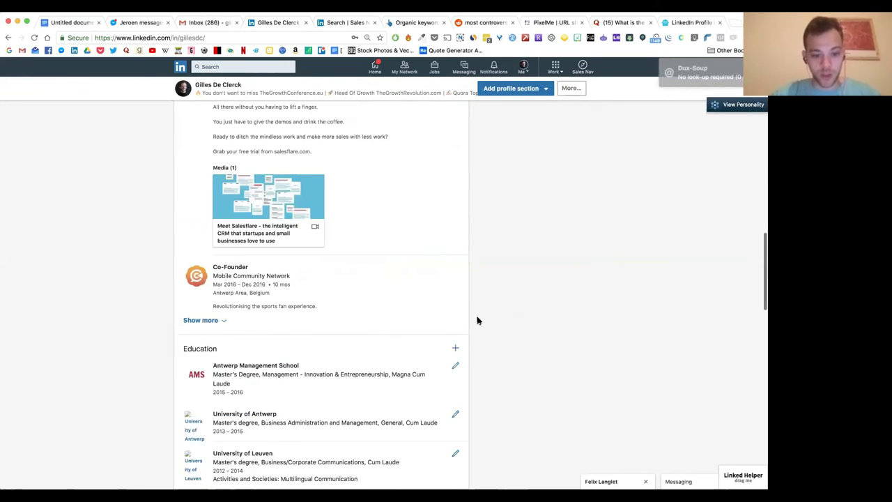
{"action": "scroll", "coordinate": [317, 352], "scroll_direction": "down", "scroll_amount": 6}
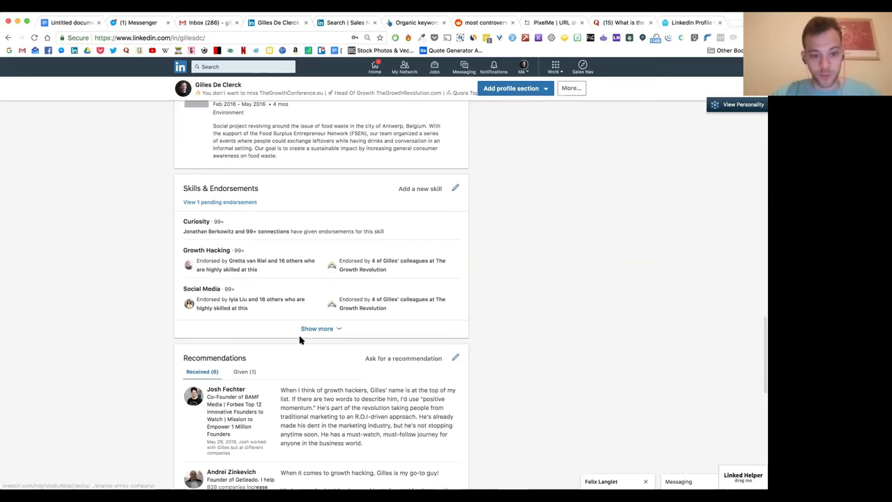
{"action": "scroll", "coordinate": [322, 396], "scroll_direction": "down", "scroll_amount": 1}
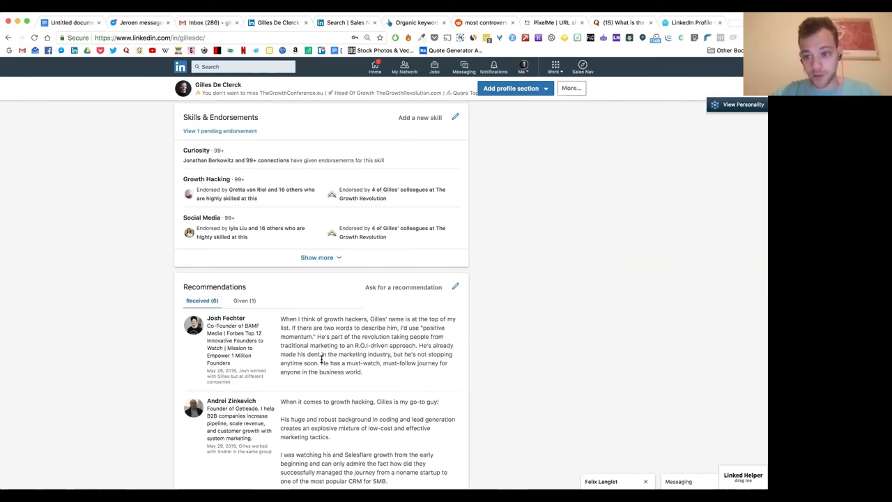
{"action": "scroll", "coordinate": [322, 359], "scroll_direction": "up", "scroll_amount": 3}
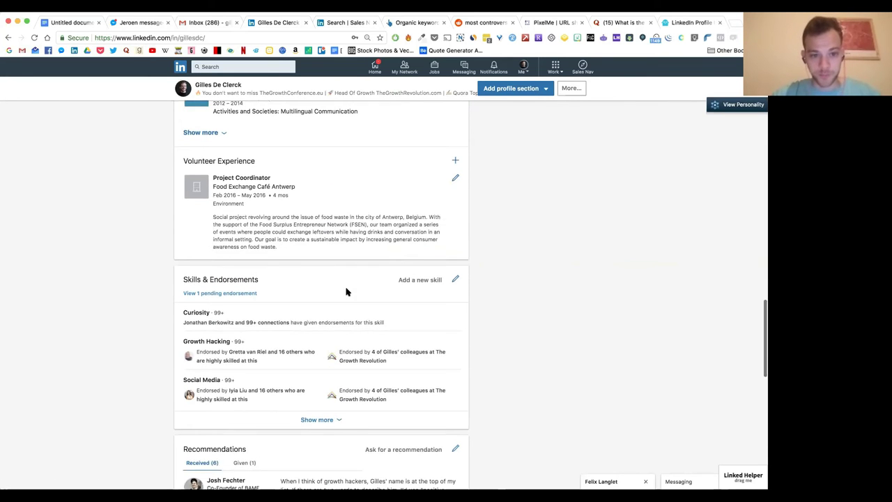
{"action": "scroll", "coordinate": [382, 221], "scroll_direction": "up", "scroll_amount": 10}
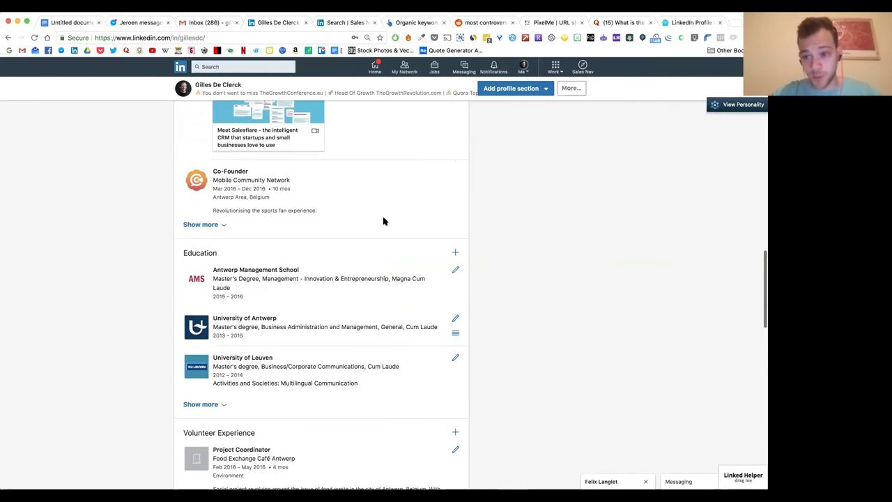
{"action": "scroll", "coordinate": [383, 221], "scroll_direction": "up", "scroll_amount": 10}
{"action": "scroll", "coordinate": [271, 358], "scroll_direction": "down", "scroll_amount": 2}
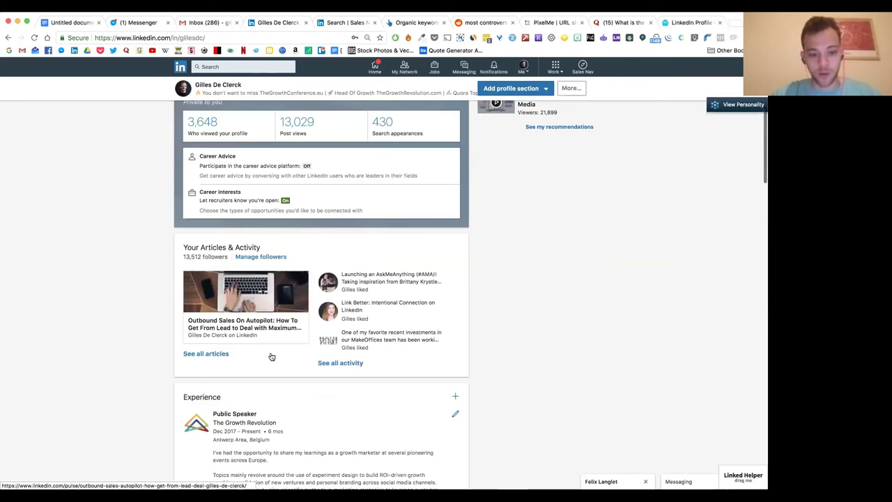
{"action": "scroll", "coordinate": [300, 380], "scroll_direction": "up", "scroll_amount": 5}
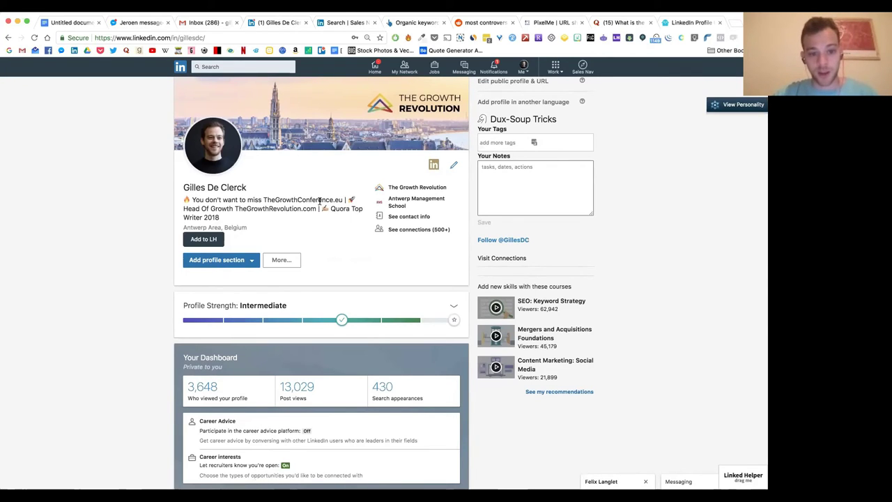
- Highlight the profile headline, then open See all activity under Your Articles & Activity
{"action": "left_click_drag", "start_coordinate": [191, 200], "coordinate": [343, 200]}
{"action": "left_click", "coordinate": [343, 200]}
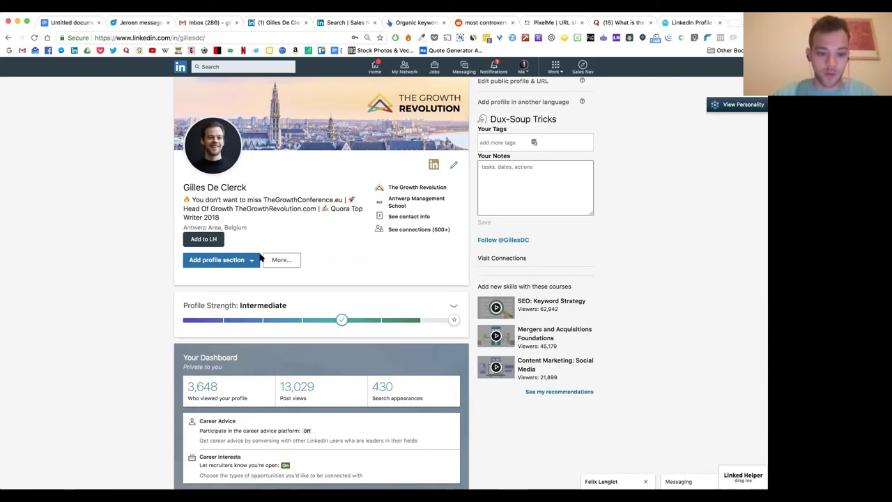
{"action": "scroll", "coordinate": [259, 255], "scroll_direction": "down", "scroll_amount": 6}
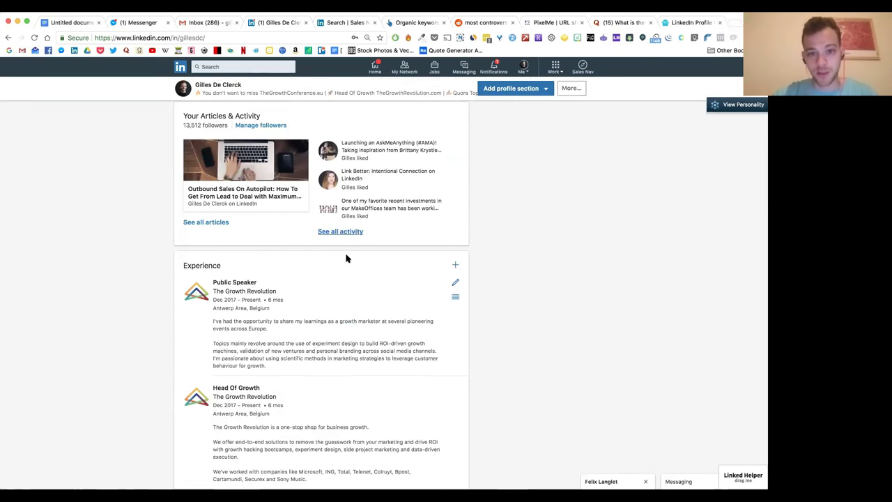
{"action": "left_click", "coordinate": [347, 256]}
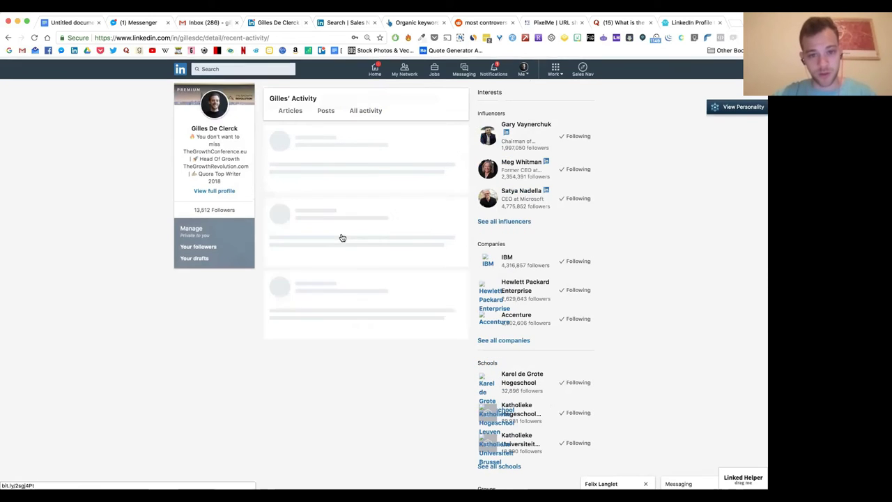
- Filter the activity page to the Posts tab to show only your own shared posts
{"action": "left_click", "coordinate": [326, 110]}
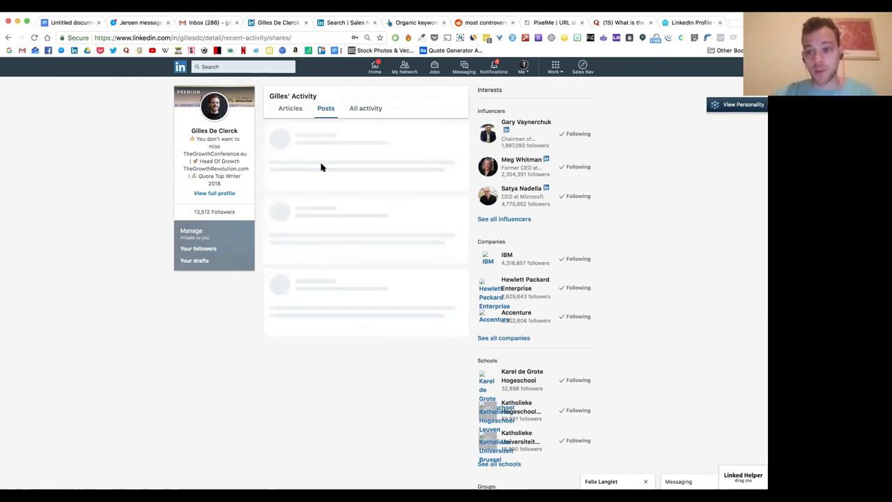